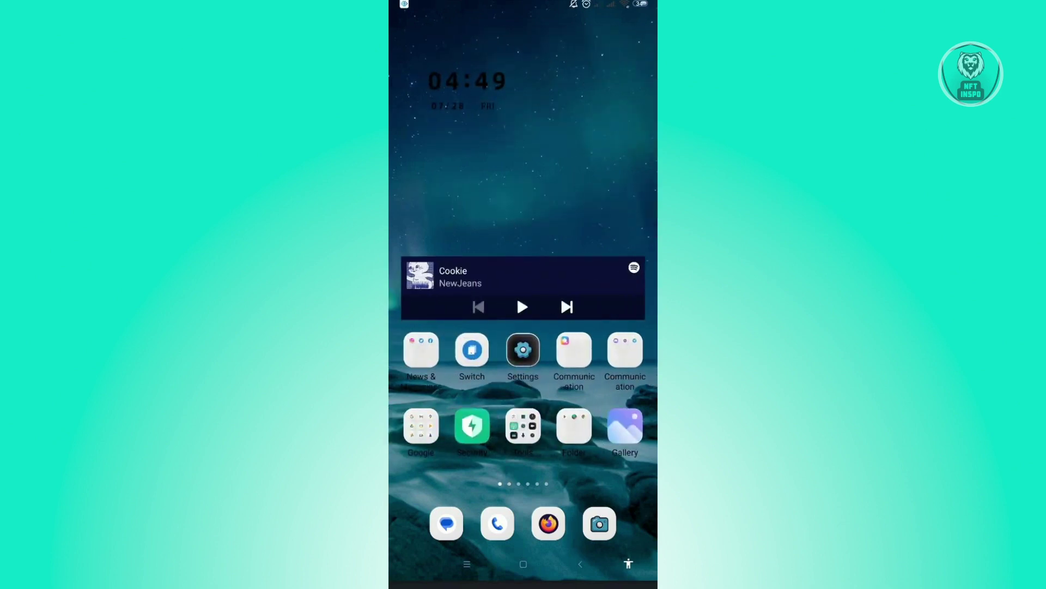
- Open the Camera settings via Settings > Apps > System app settings
left_click(523, 350)
scroll(523, 327, "down", 1)
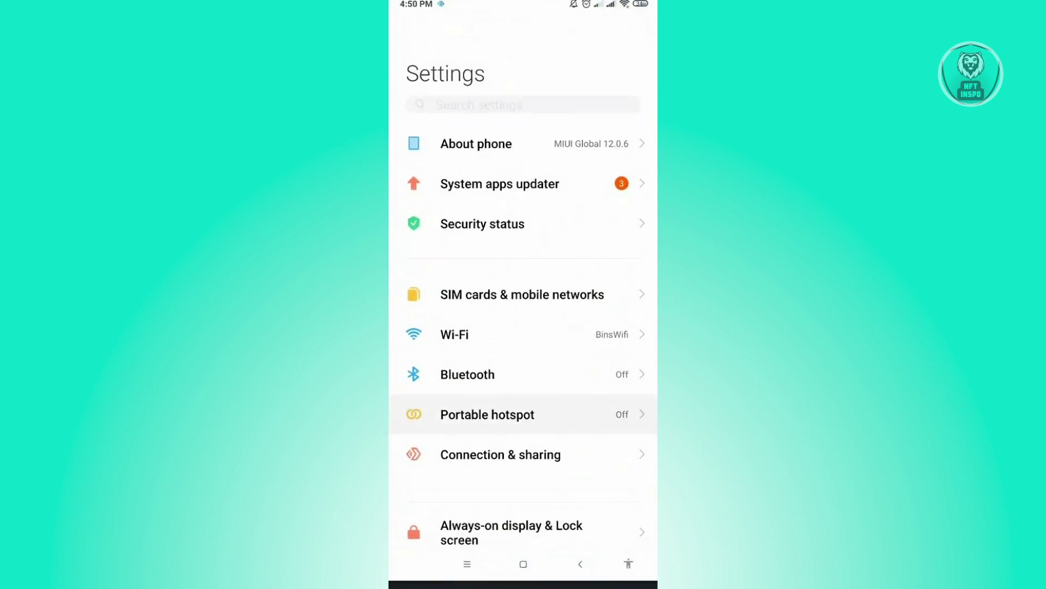
scroll(524, 327, "down", 3)
scroll(524, 327, "down", 3)
scroll(523, 327, "down", 3)
scroll(524, 327, "down", 1)
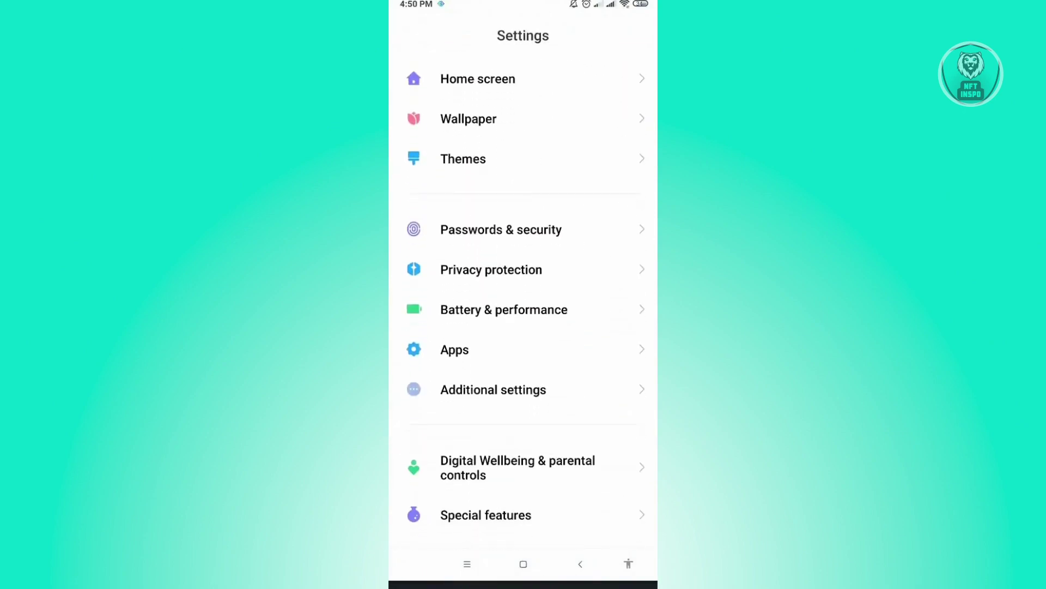
left_click(455, 350)
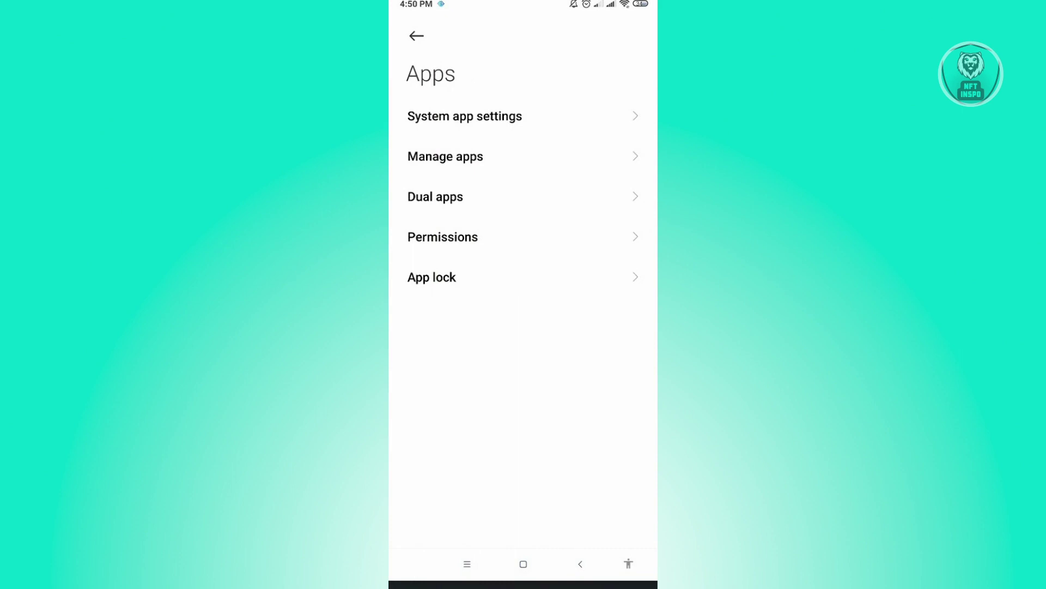
left_click(465, 117)
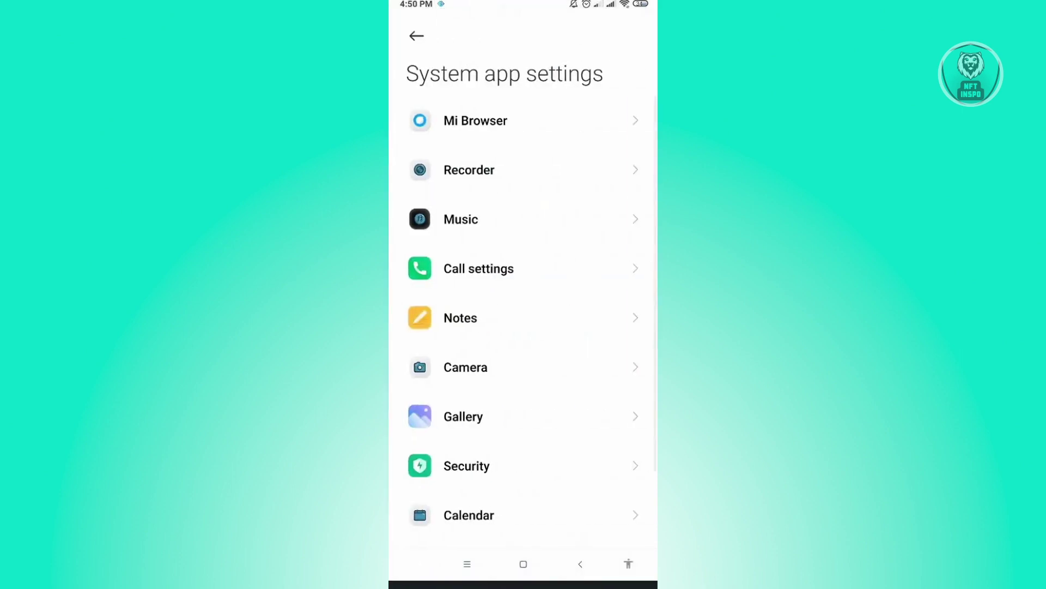
scroll(523, 327, "down", 2)
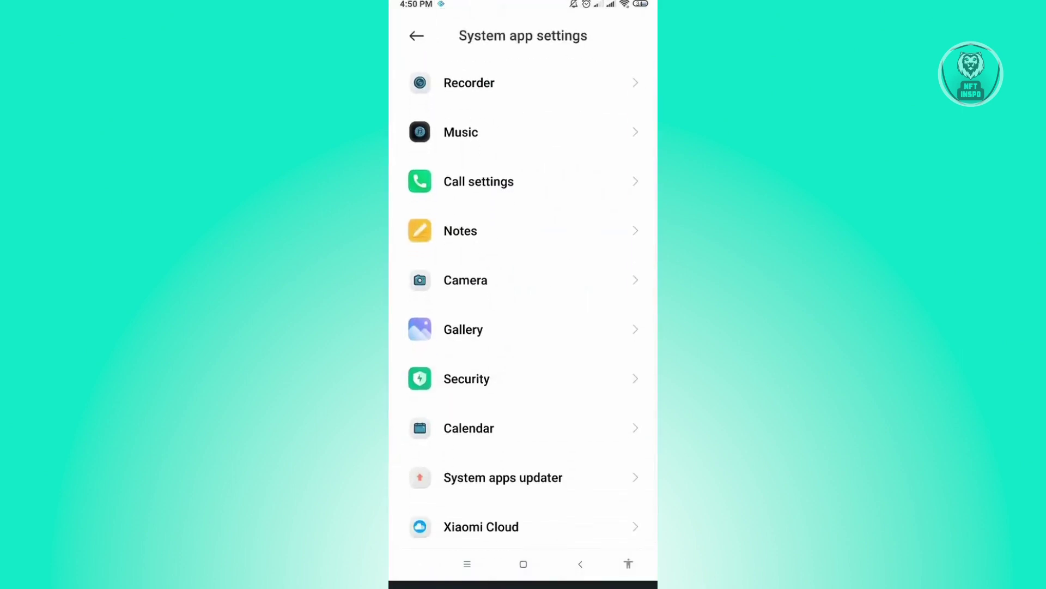
left_click(465, 279)
scroll(523, 327, "down", 5)
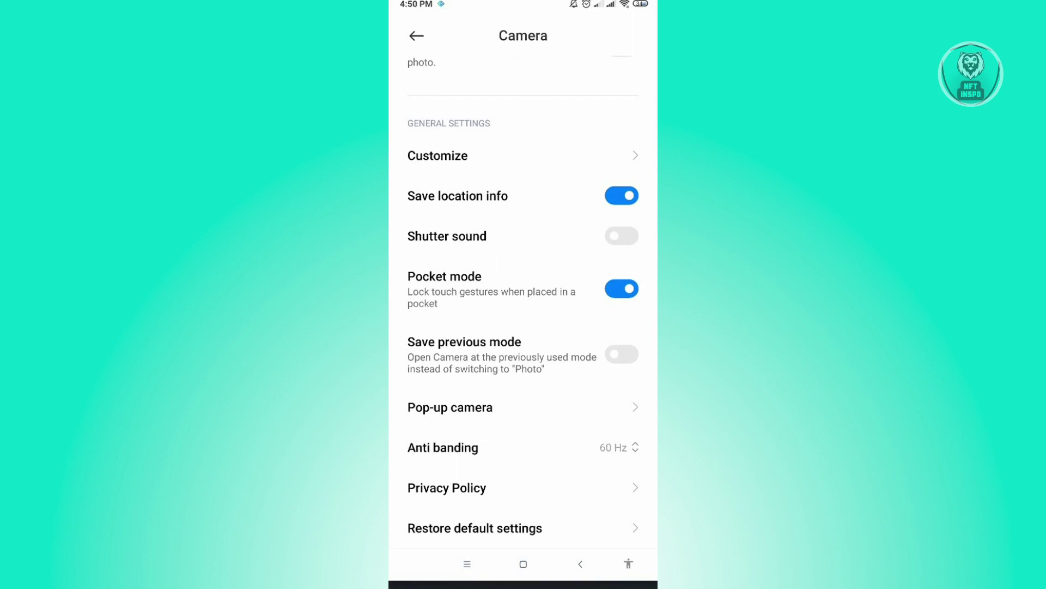
- Leave the Camera settings page and return to the System app settings list
left_click(579, 563)
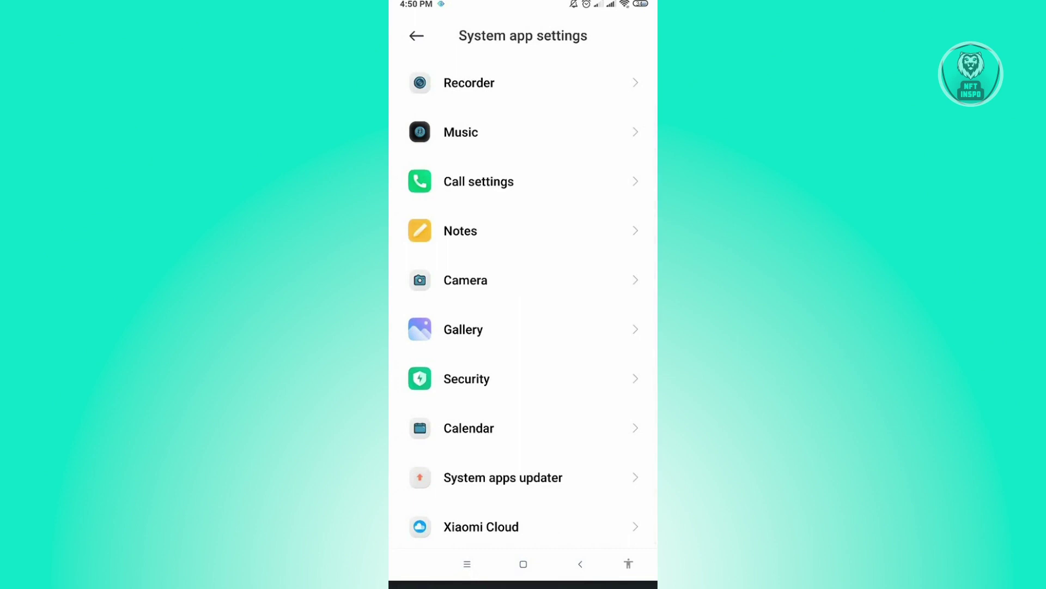
- Go home, open and close the Google folder, then open 'Folder'
left_click(524, 563)
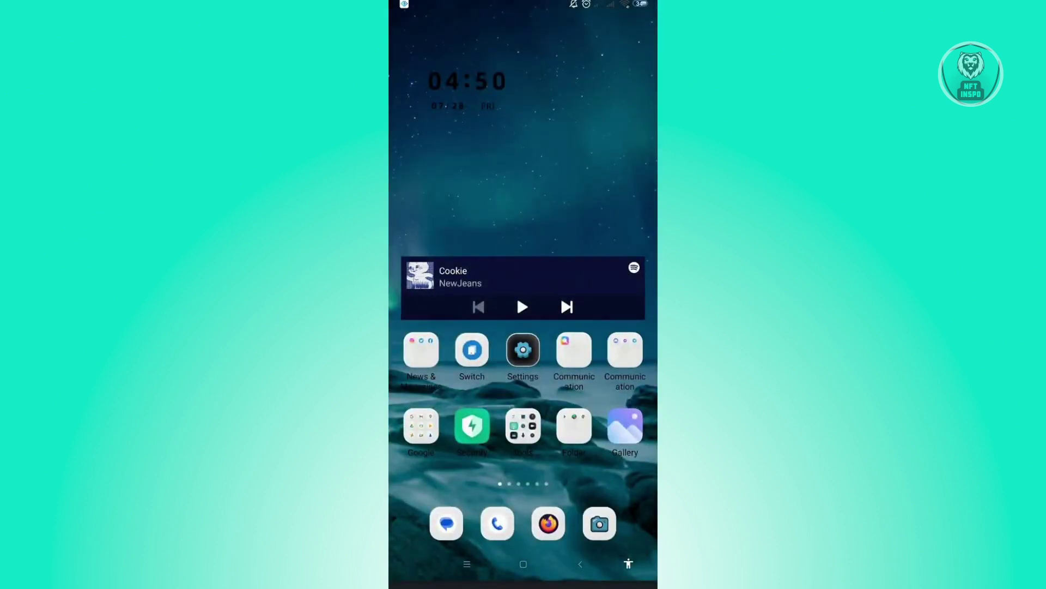
left_click(421, 426)
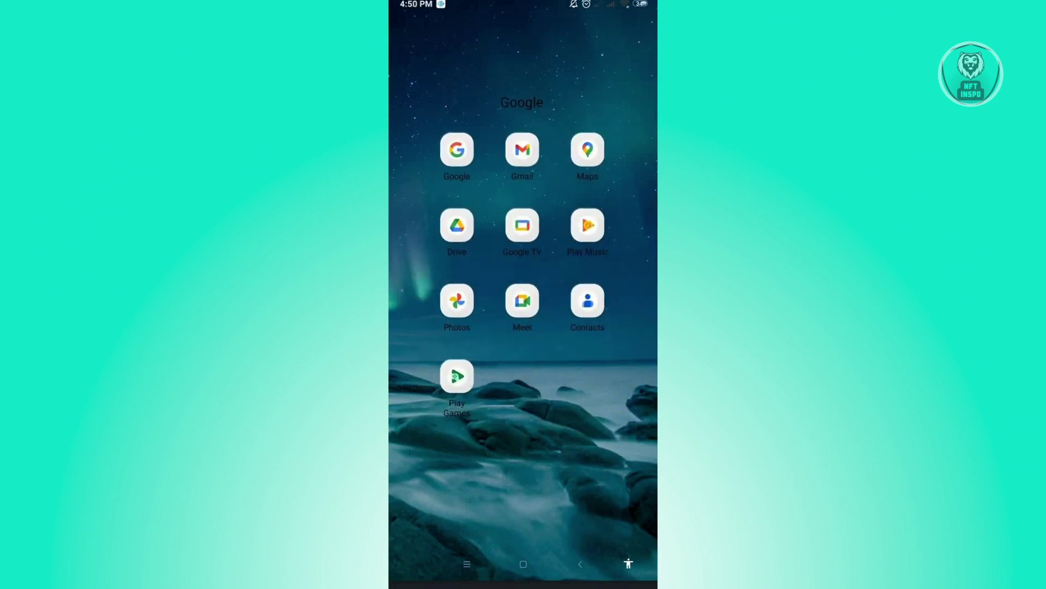
left_click(524, 563)
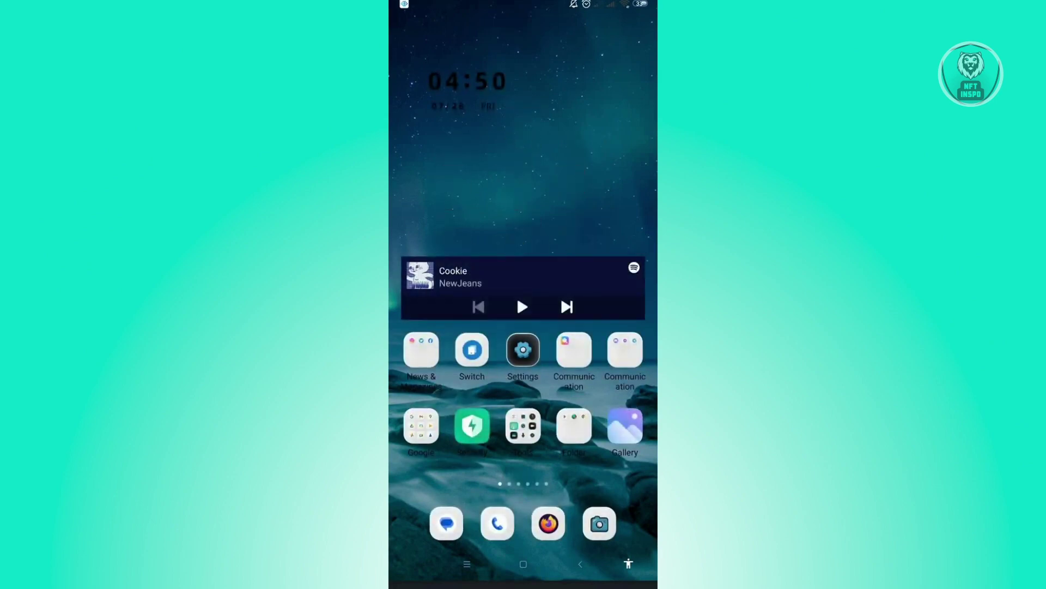
left_click(574, 425)
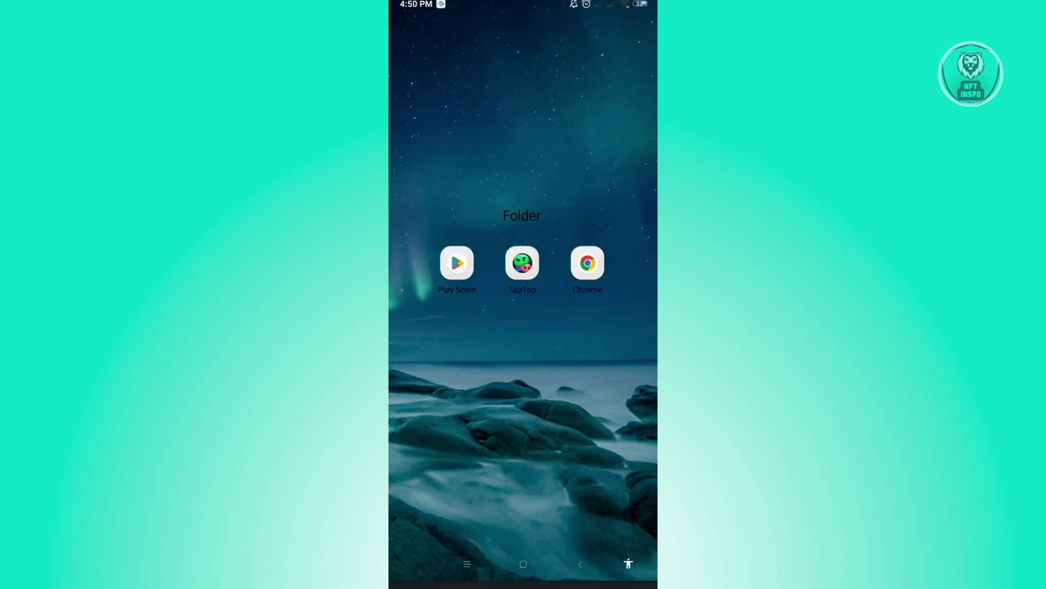
- Close the open folder and swipe left to the home page of category folders
key("Escape")
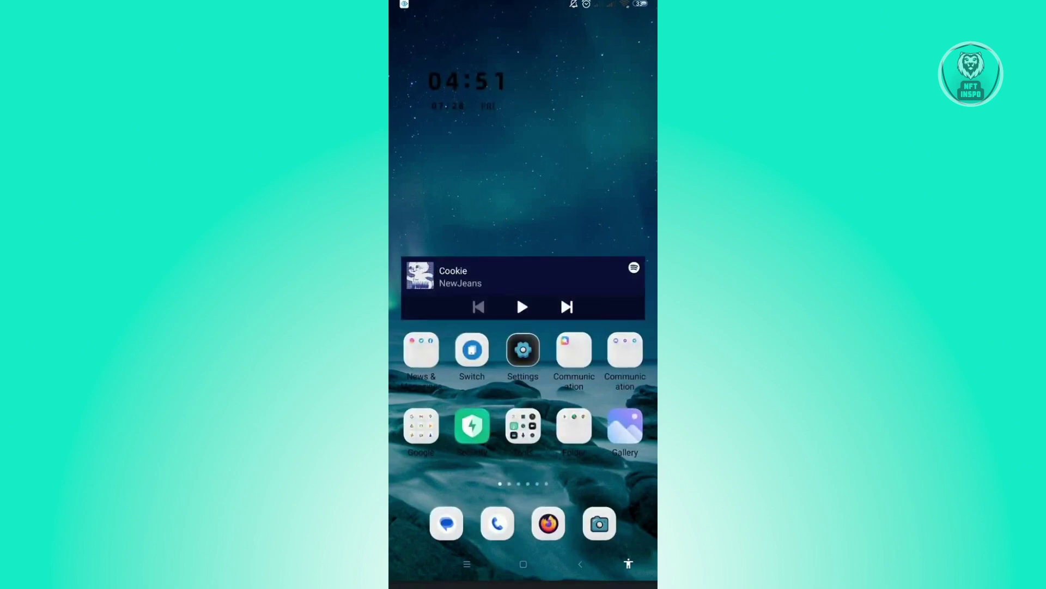
left_click_drag(517, 294, 441, 294)
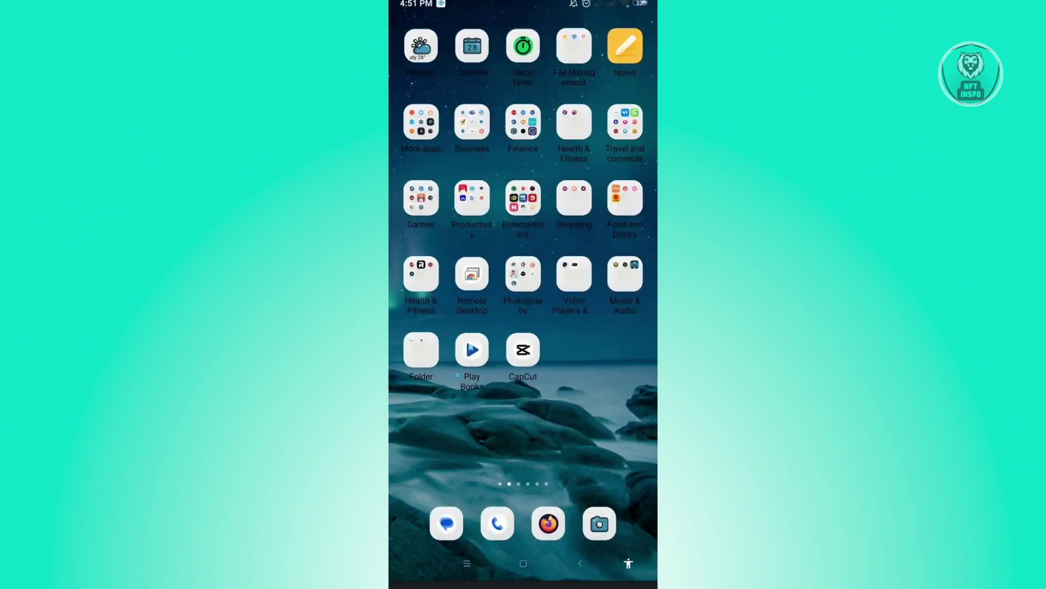